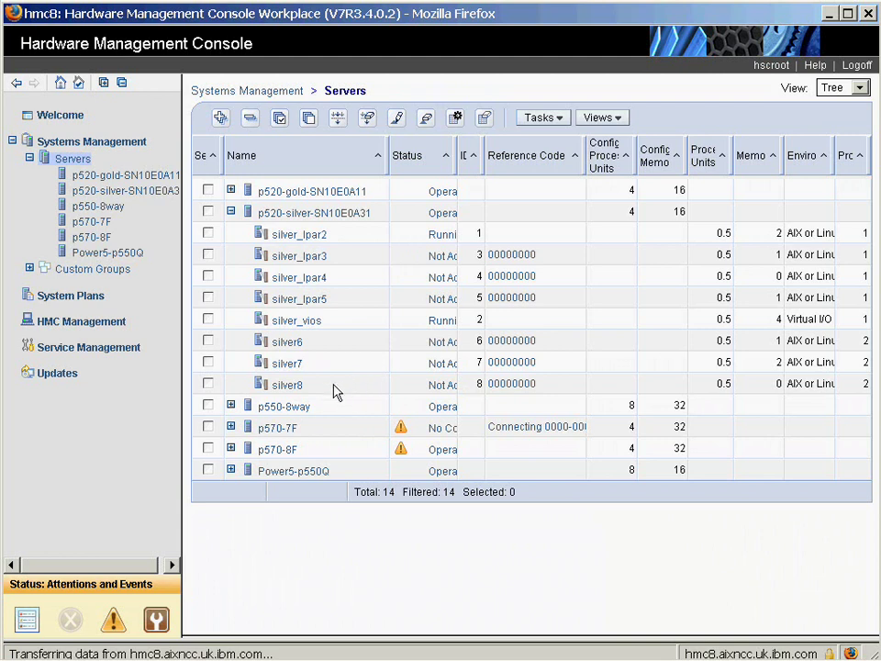
Show the Updates page listing the HMC code level and p520-silver's firmware level 70.
left_click(57, 375)
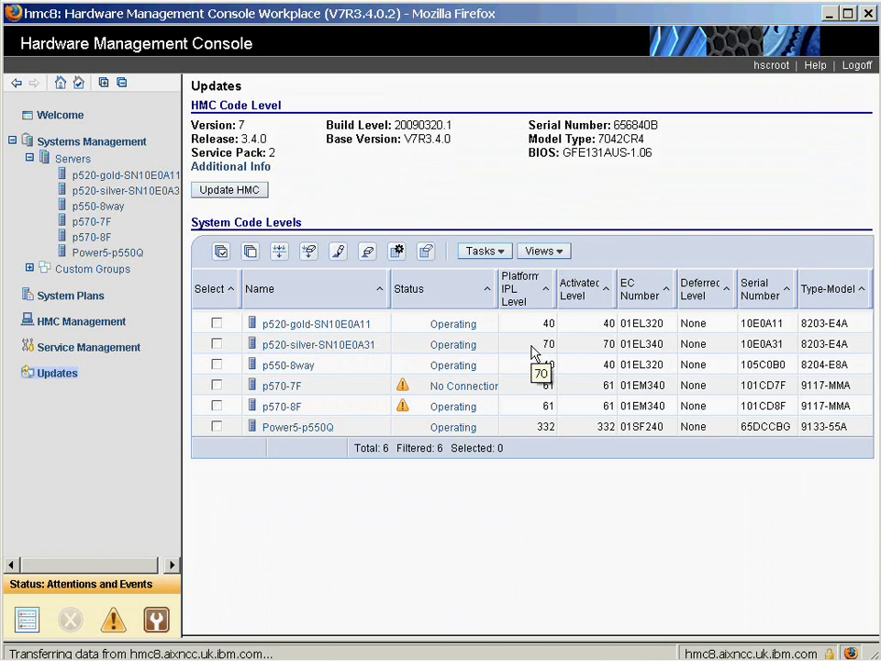
Confirm p520-silver's Capabilities show Active Memory Sharing Capable as True, then cancel the properties.
left_click(69, 162)
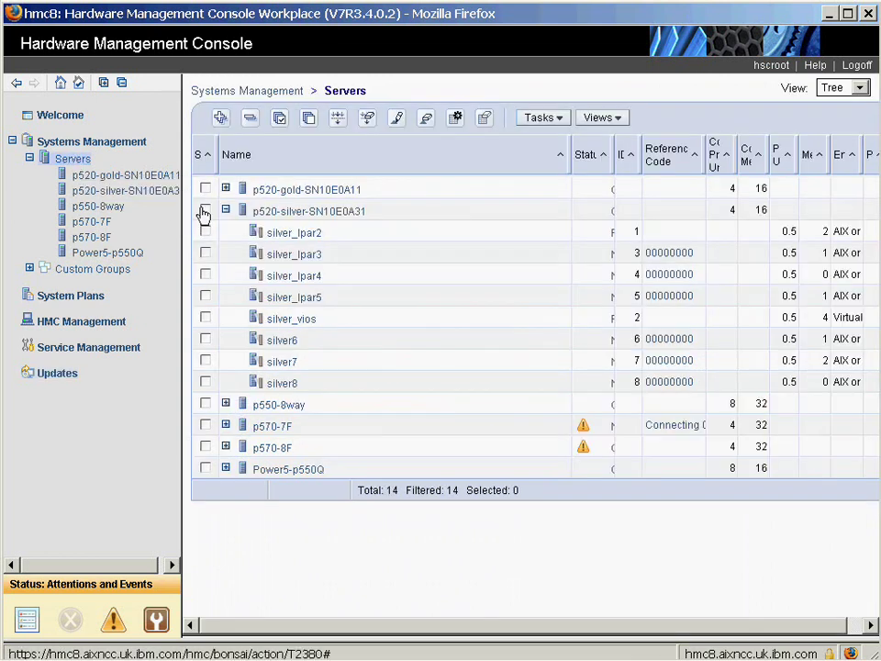
left_click(205, 211)
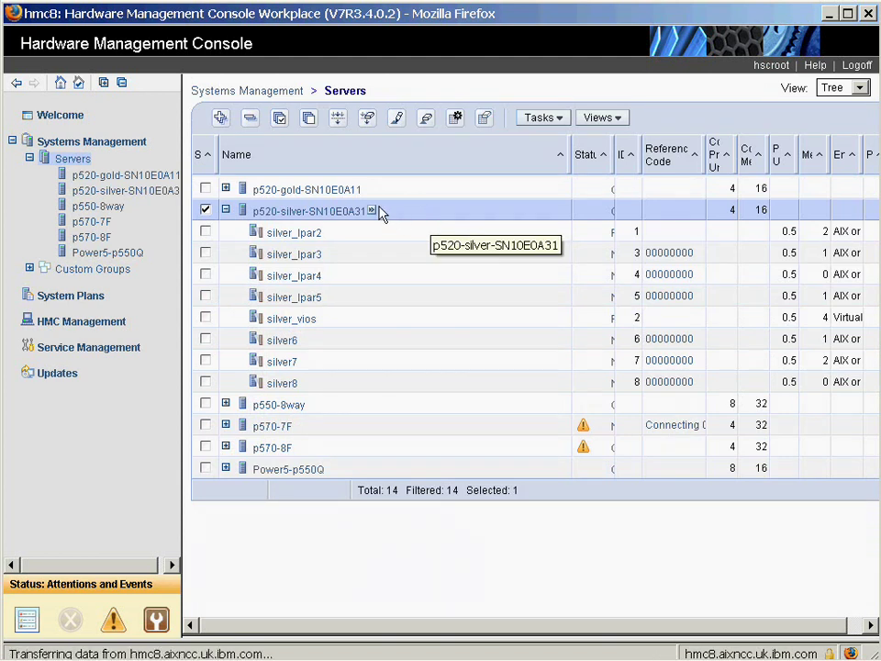
left_click(372, 213)
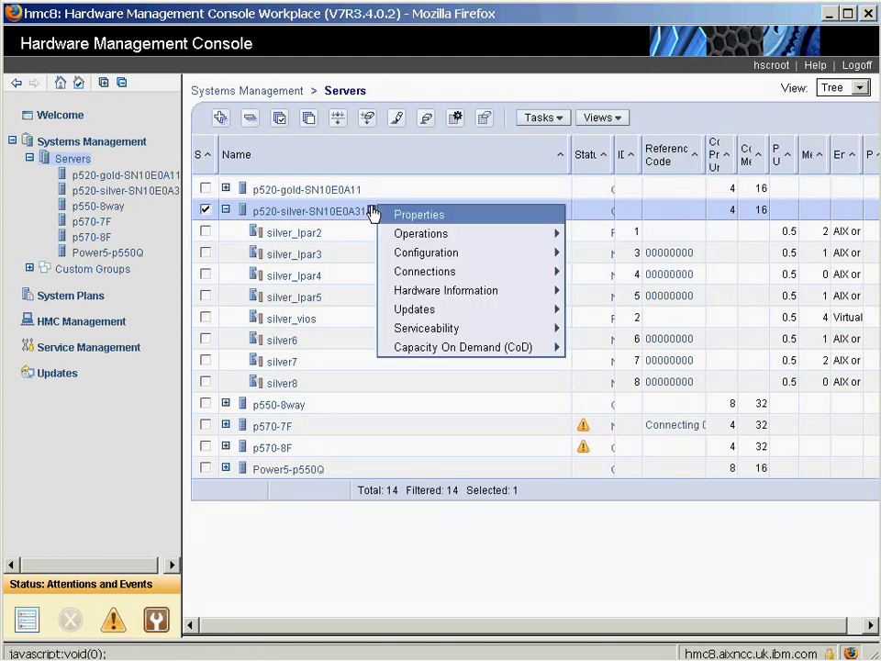
left_click(424, 217)
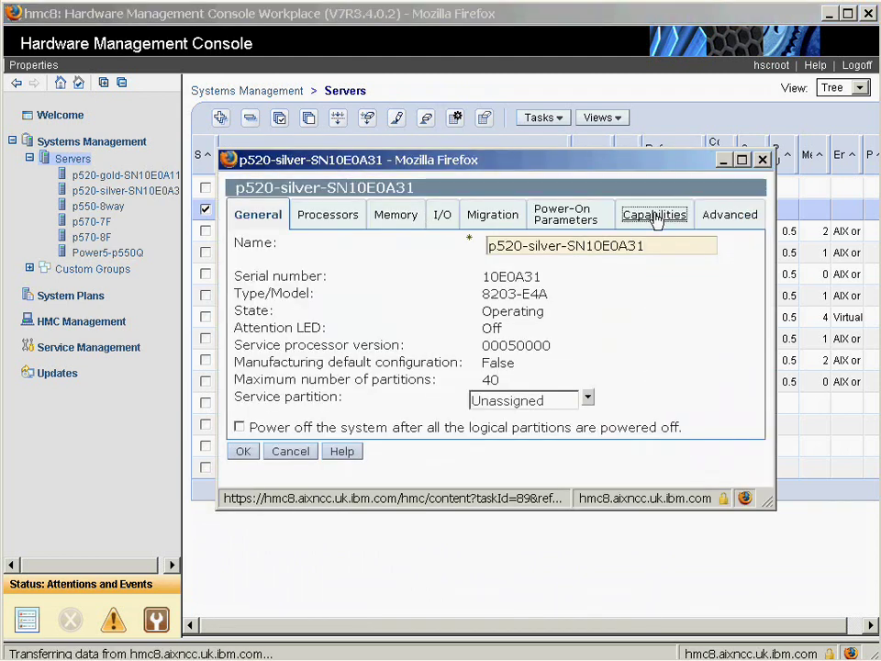
left_click(655, 217)
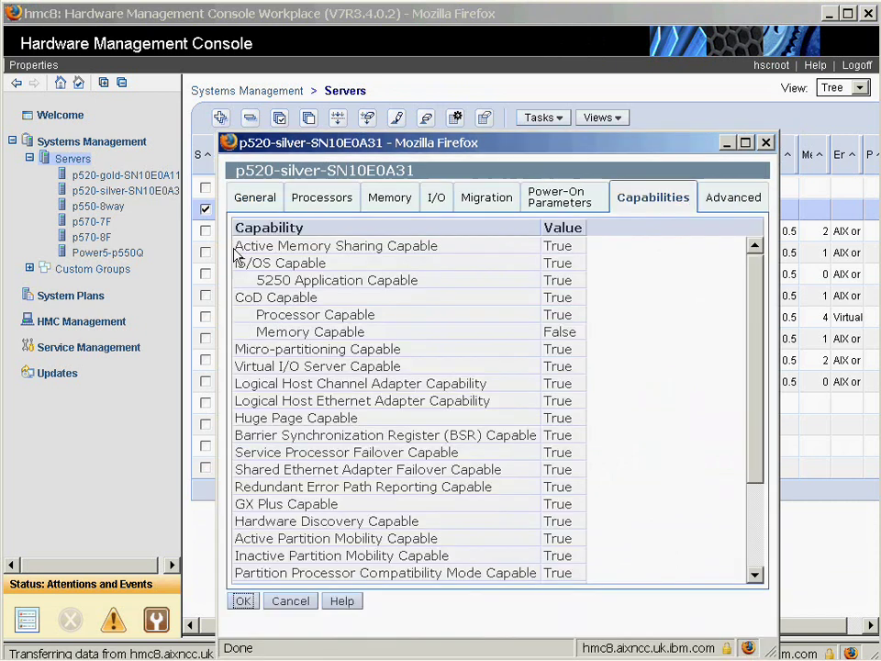
left_click_drag(235, 245, 329, 246)
left_click(468, 243)
triple_click(468, 244)
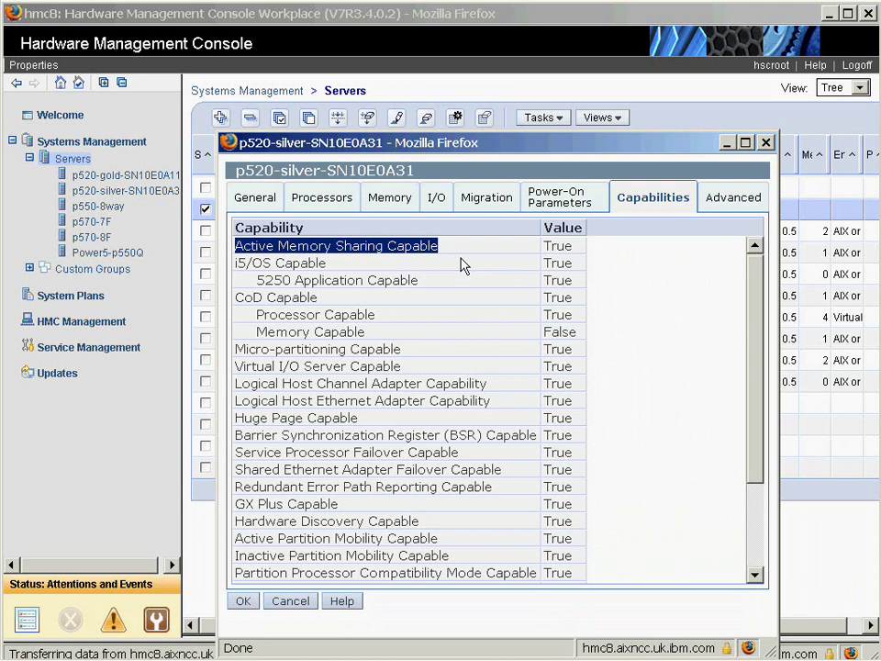
left_click_drag(452, 147, 427, 46)
left_click(269, 503)
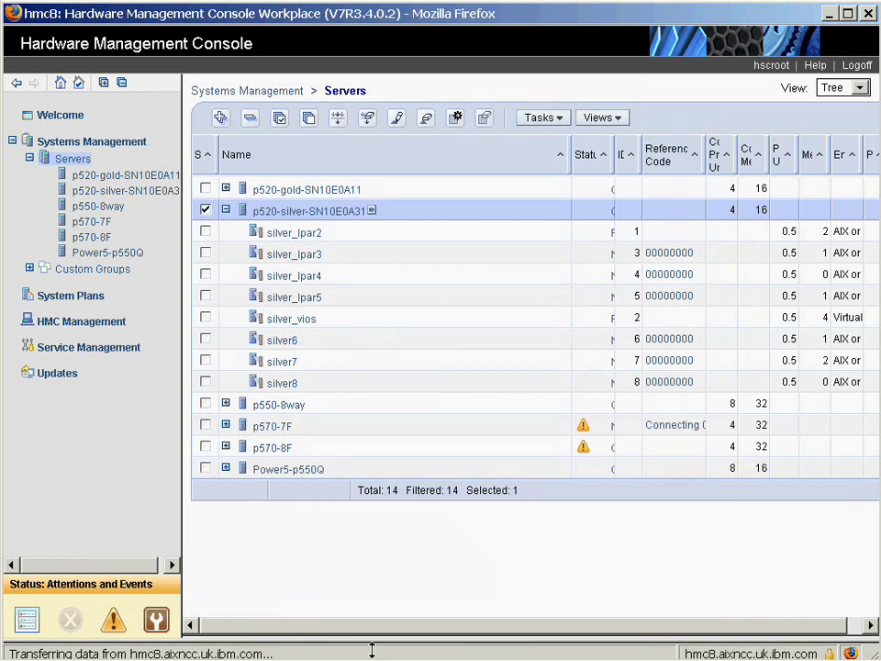
On the VIOS, check the level with ioslevel and list volume groups with lsvg.
key("alt+Tab")
type("ioslevel")
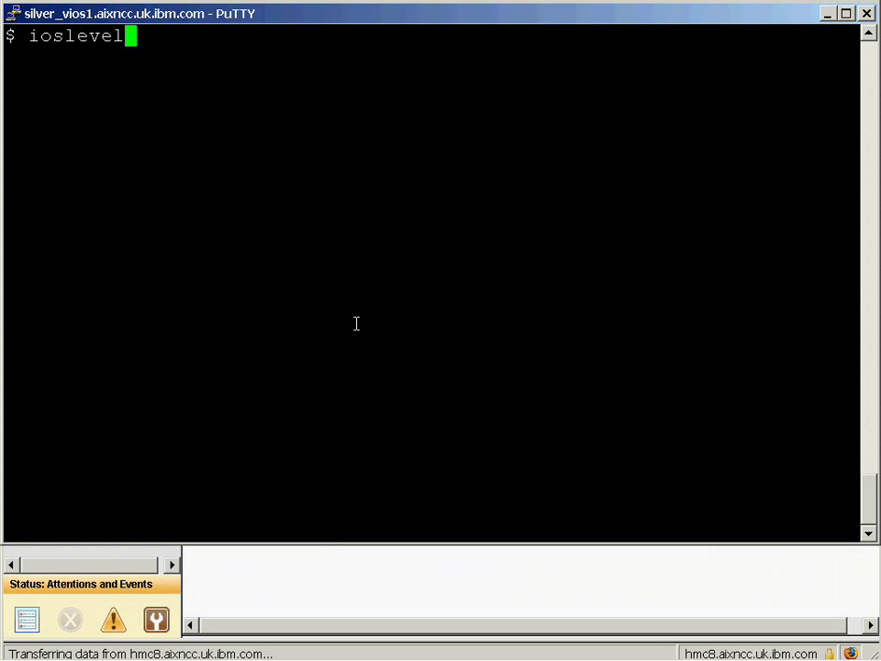
key("Return")
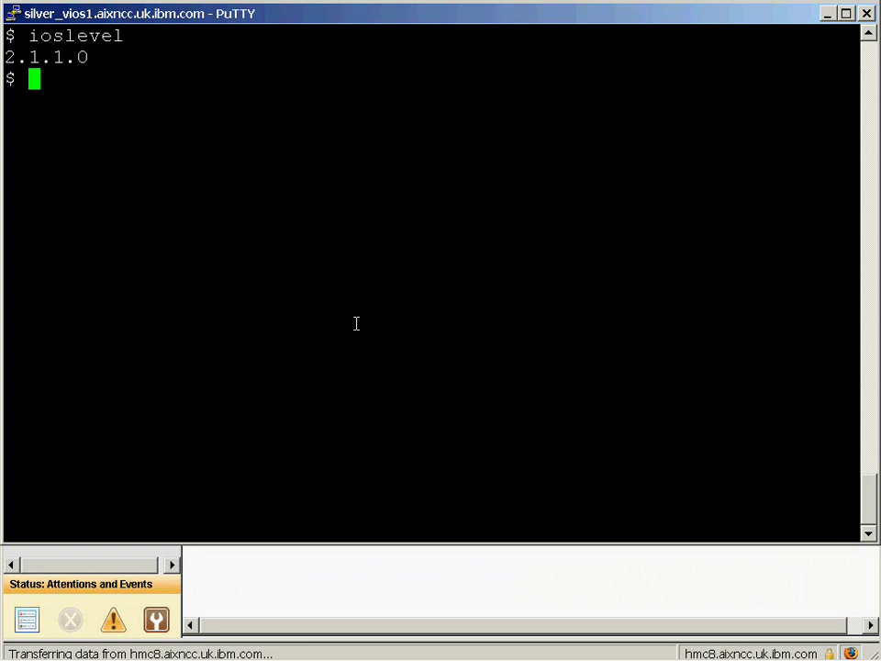
type("lsvg")
key("Return")
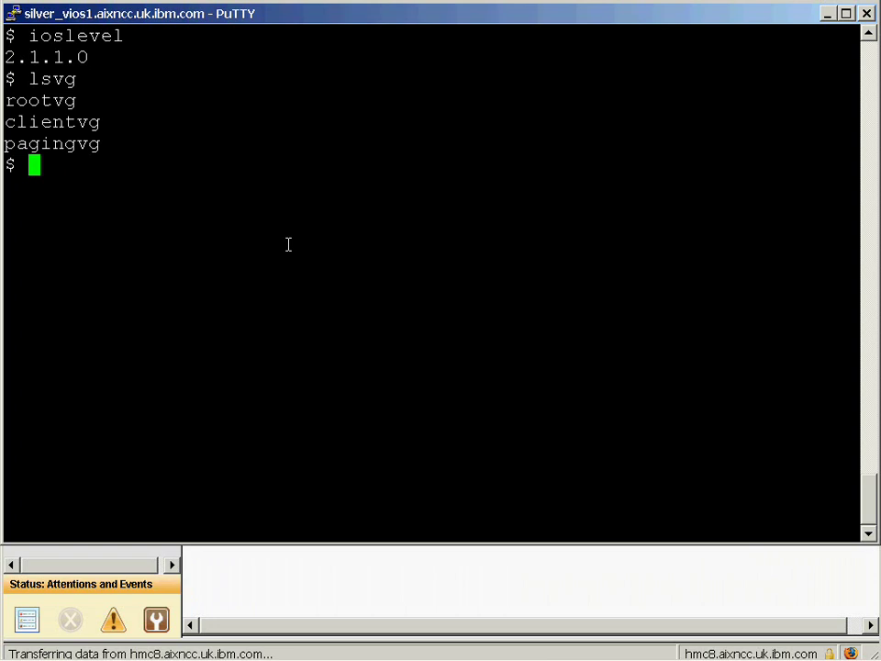
List pagingvg's disks with lsvg -pv and its logical volumes ams1–ams5 with lsvg -lv.
type("ls")
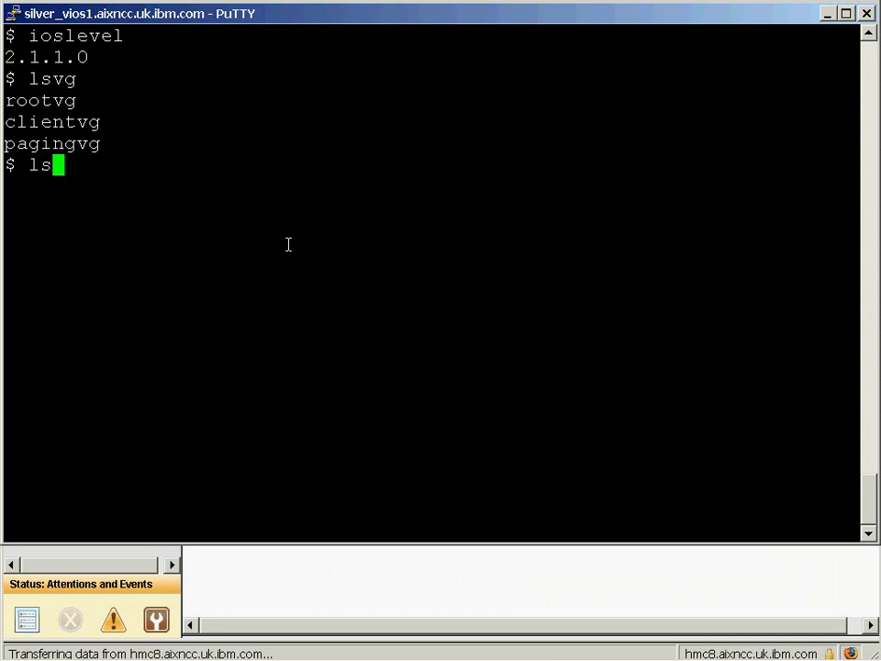
type("vg ")
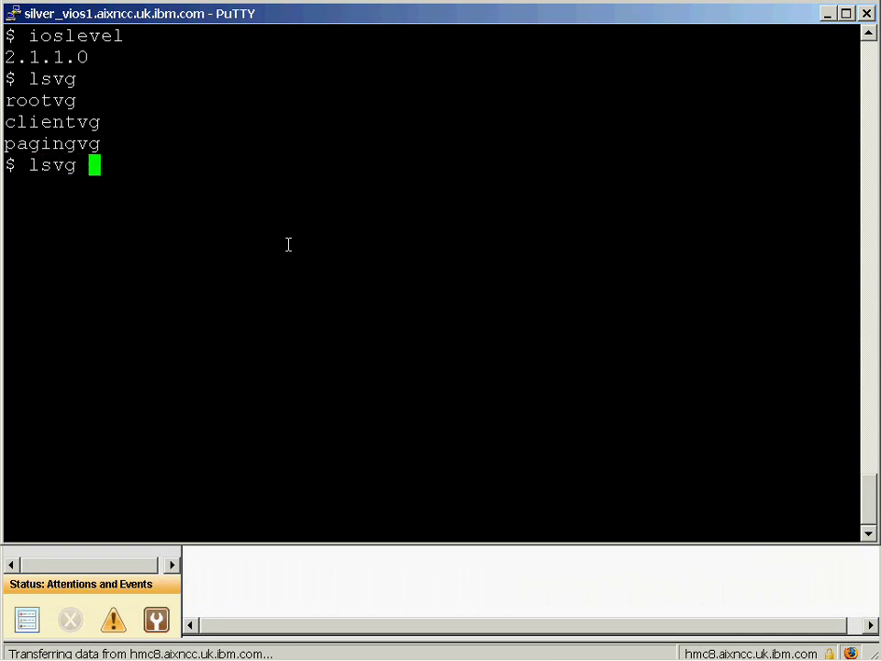
type("-pv pagingvg")
key("Return")
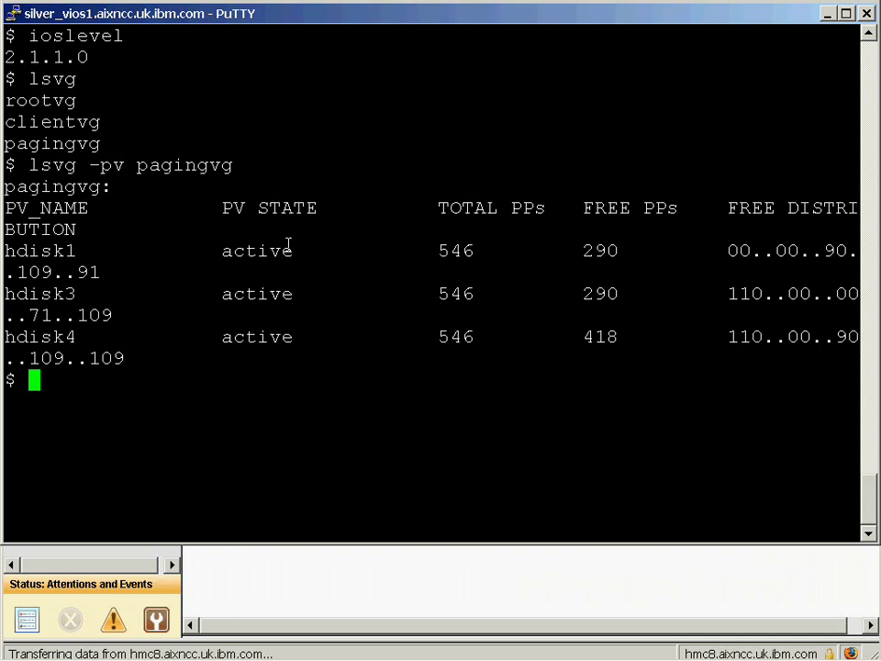
key("Escape")
key("k")
key("w")
key("w")
key("r")
key("l")
key("l")
key("l")
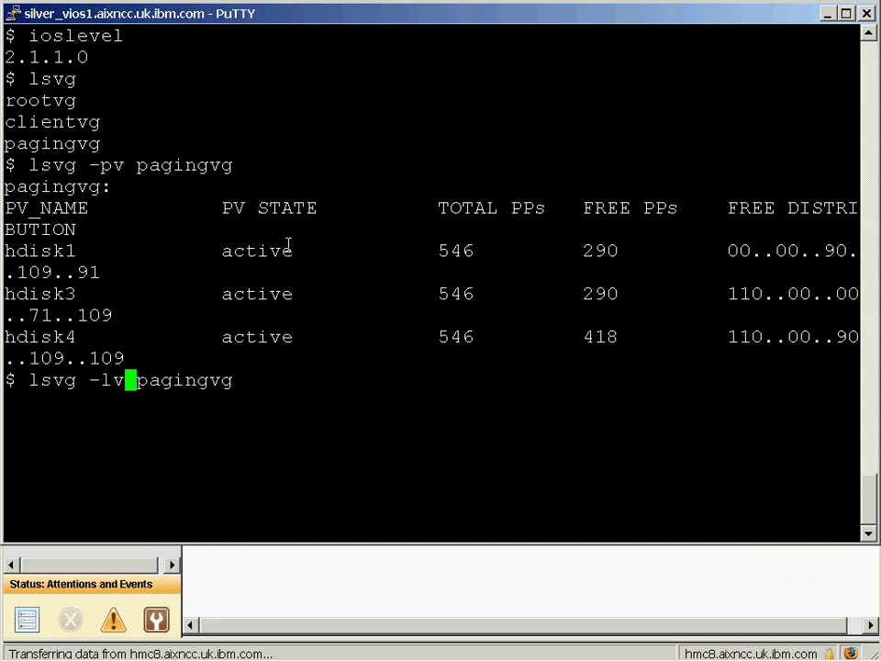
key("Return")
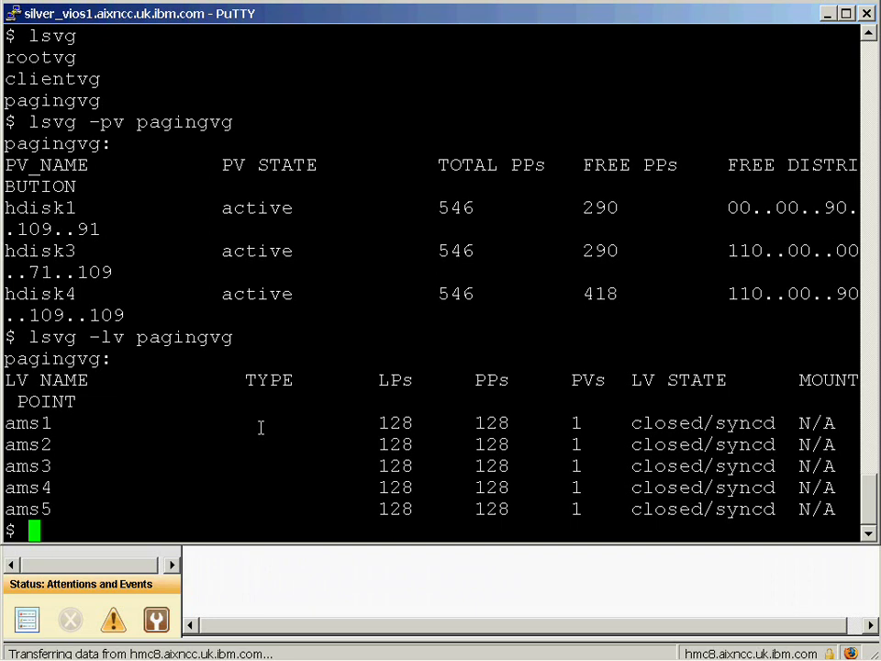
Launch Shared Memory Pool Management from p520-silver's Configuration > Virtual Resources menu.
key("alt+Tab")
mouse_move(385, 212)
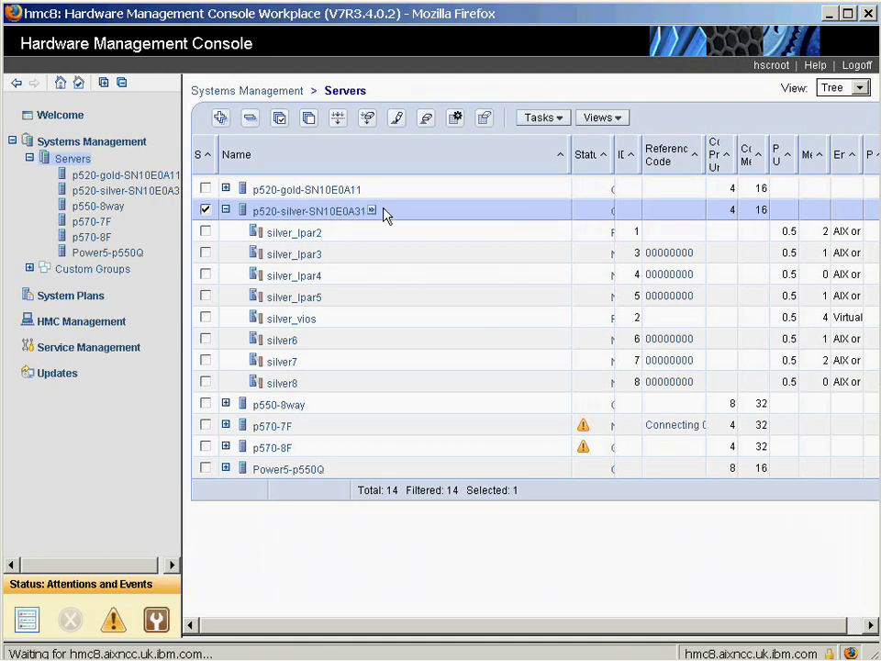
left_click(372, 212)
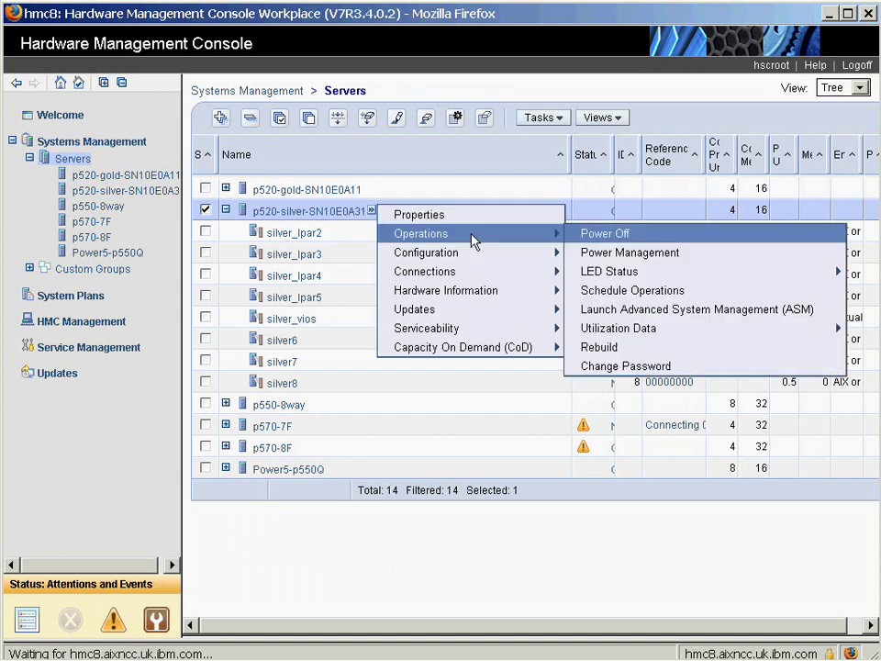
mouse_move(477, 255)
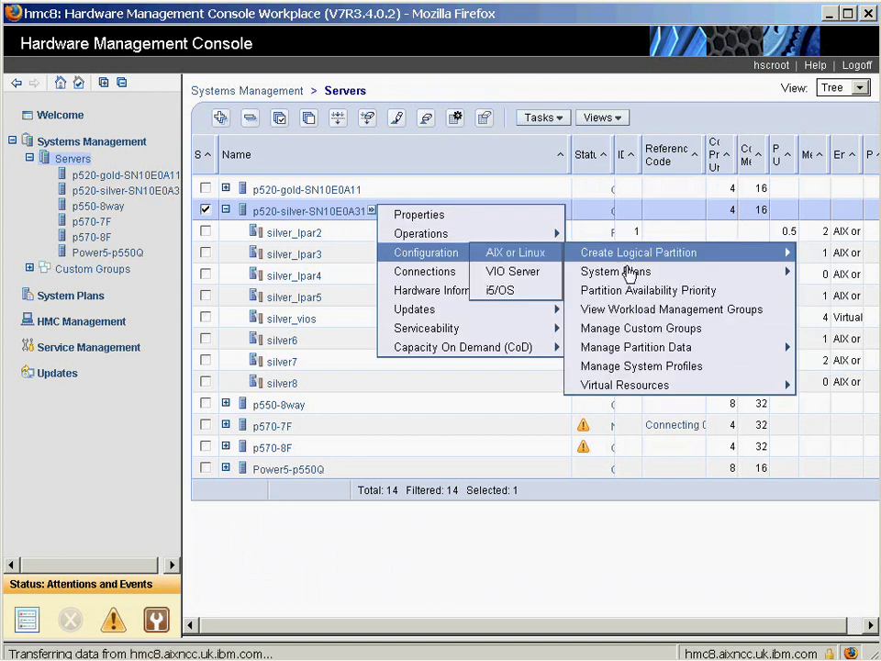
mouse_move(624, 392)
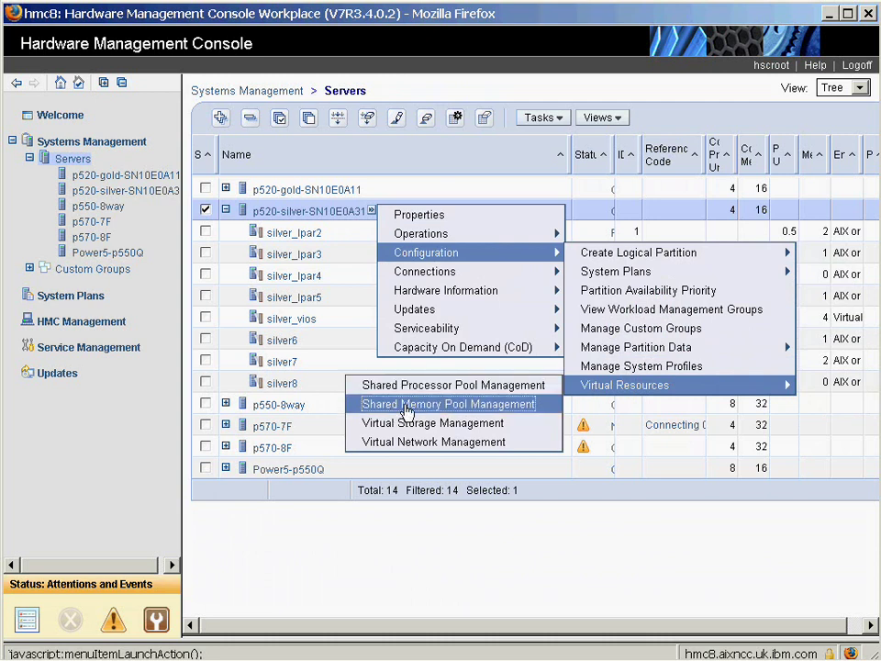
left_click(486, 410)
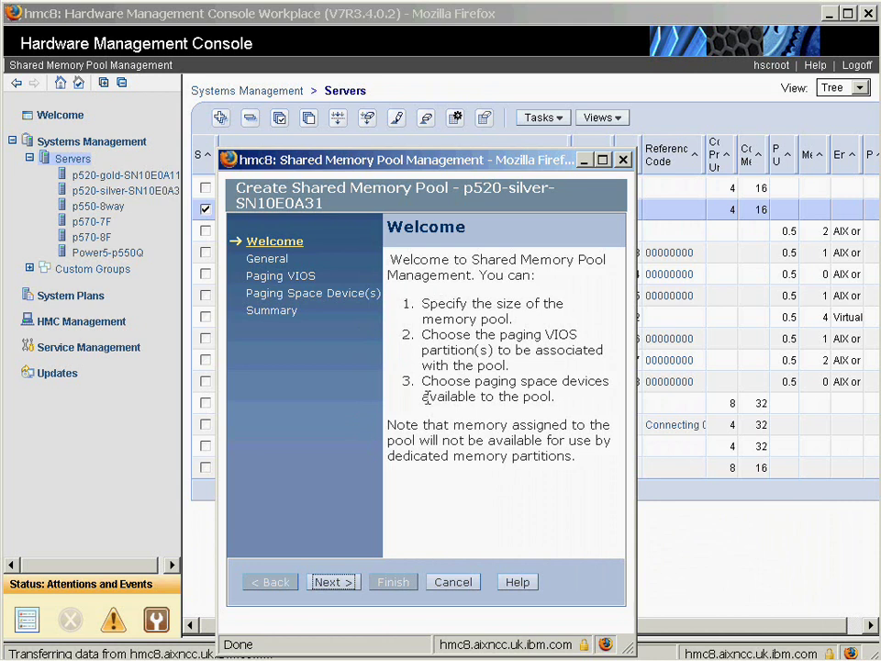
Give the shared memory pool a 12 GB maximum size and a 4 GB pool size.
left_click(334, 583)
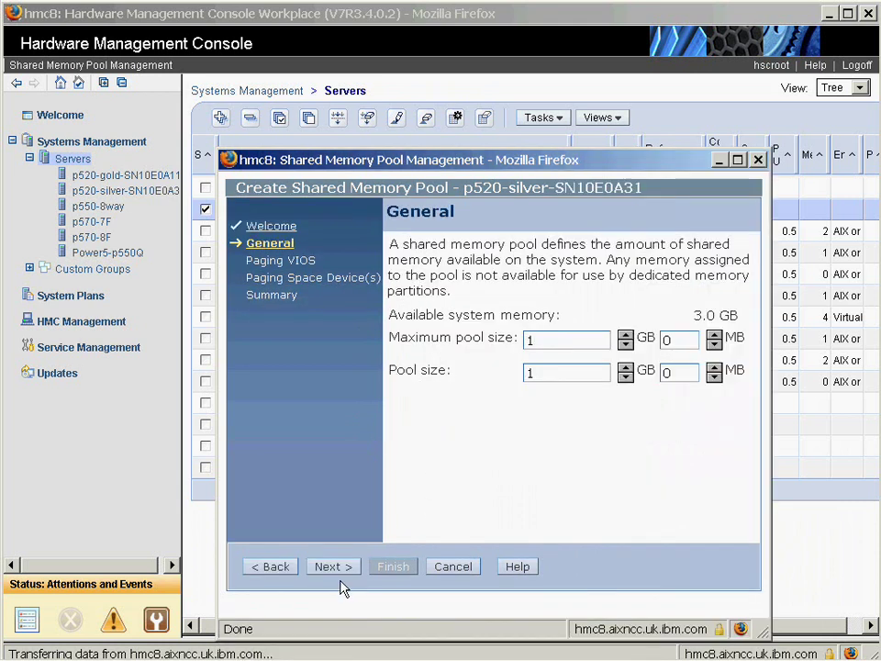
type("12")
double_click(530, 372)
type("4")
left_click(334, 566)
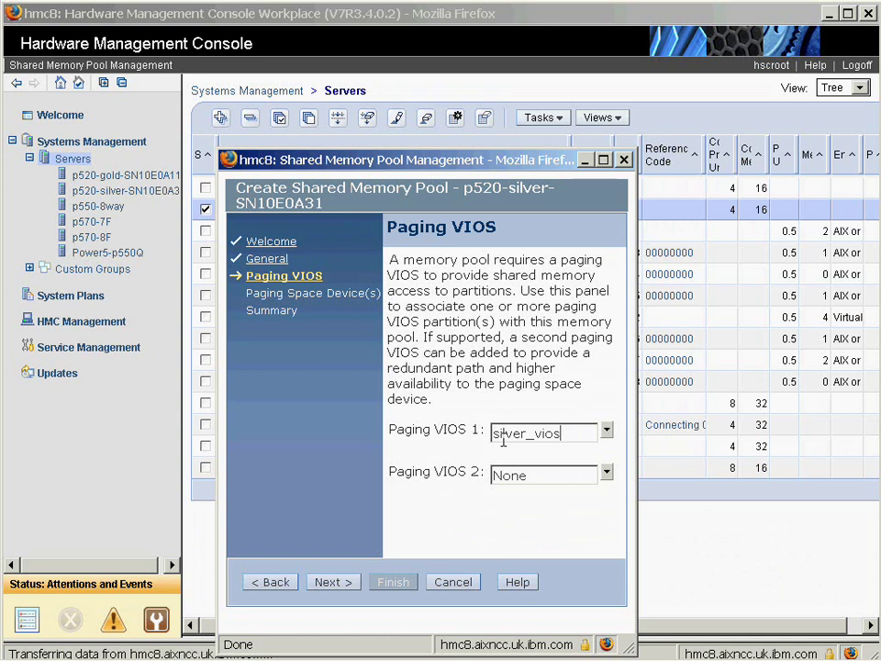
Keep silver_vios as paging VIOS and open the Device Filter with device type All.
left_click(340, 585)
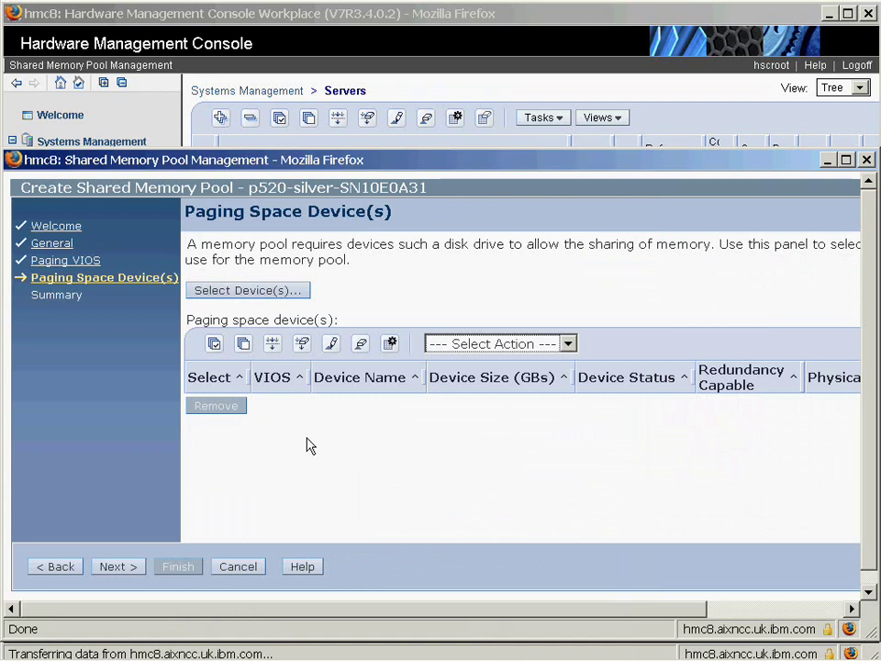
left_click(243, 292)
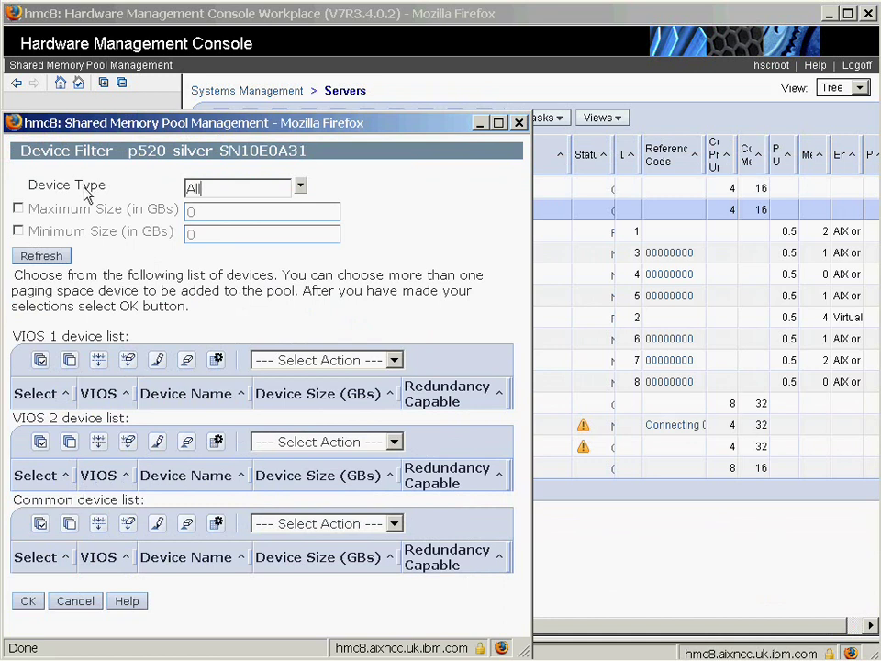
left_click(301, 188)
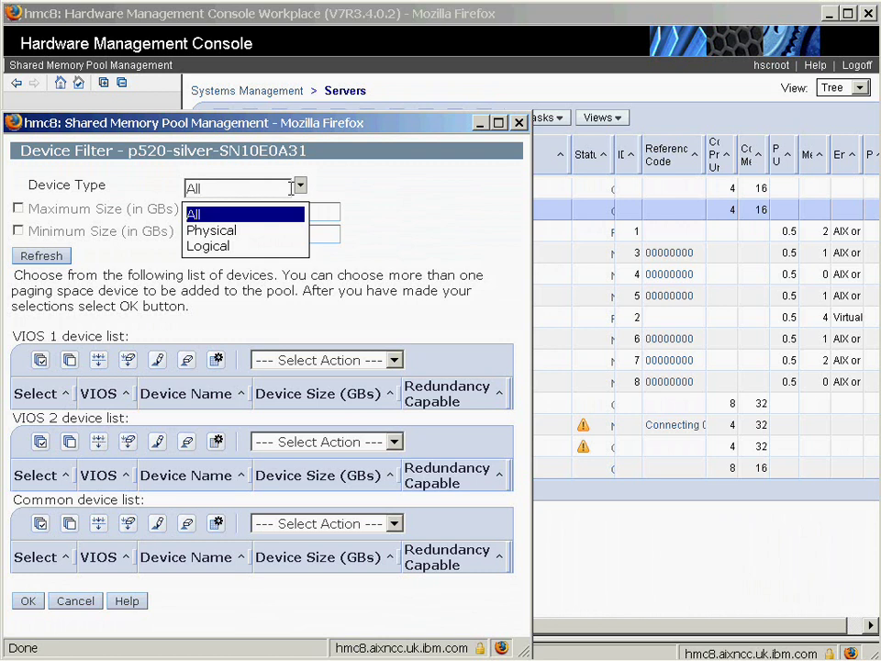
left_click(346, 274)
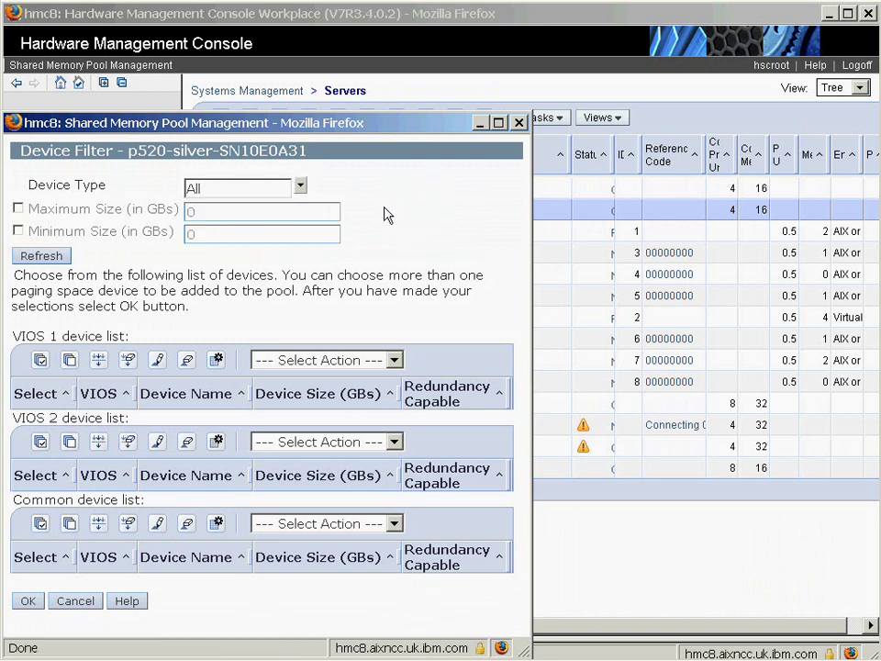
Refresh the device list and tick the 32 GB paging devices ams1, ams2, ams3, ams4 and ams5.
left_click(46, 255)
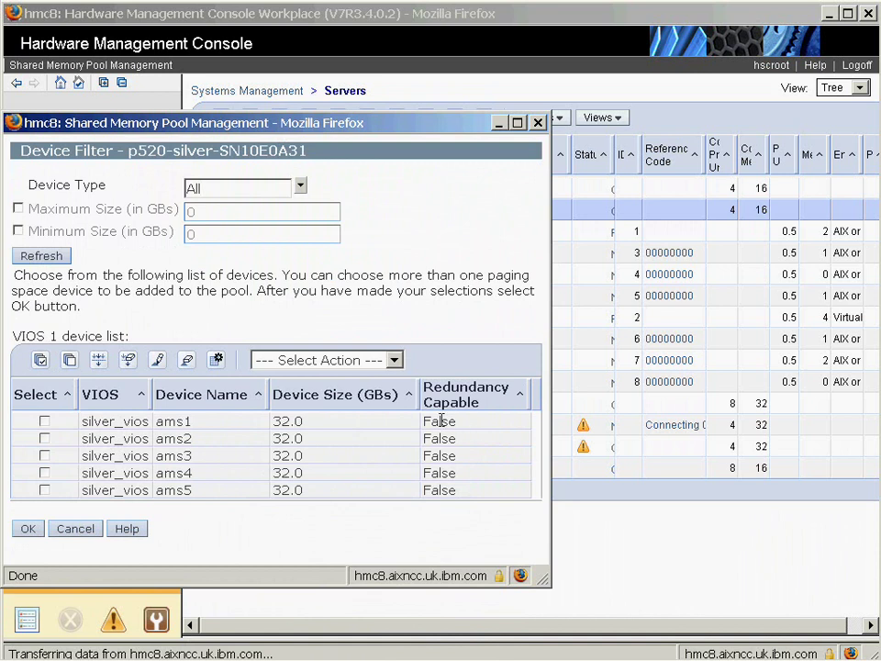
left_click(45, 422)
left_click(44, 439)
left_click(45, 457)
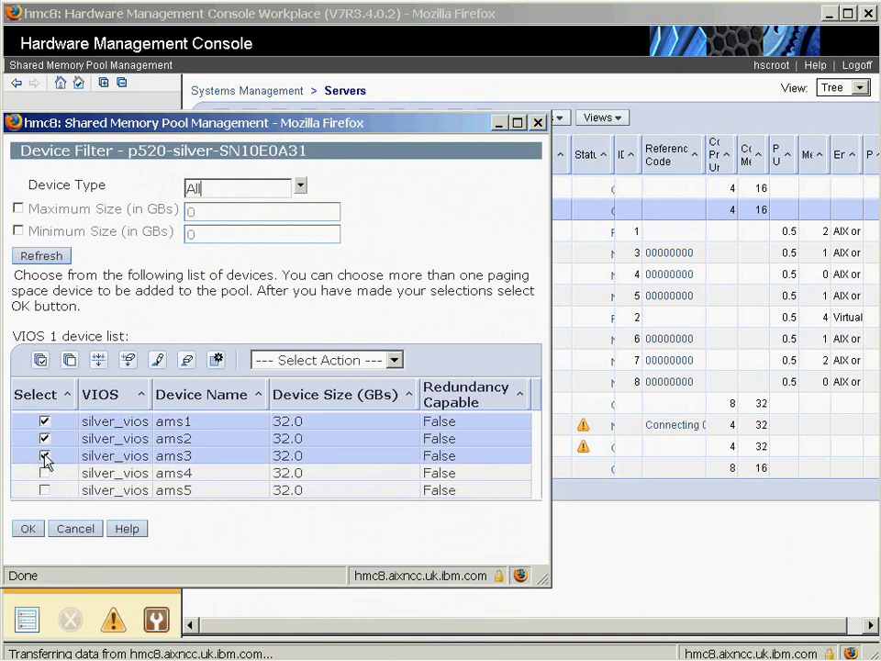
left_click(44, 474)
left_click(44, 491)
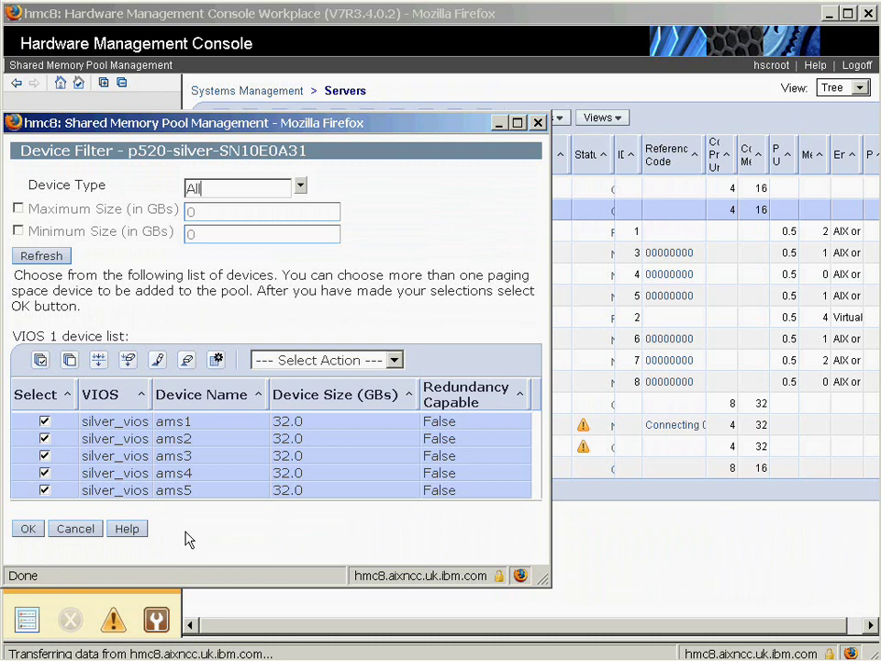
Add ams1–ams5 to the pool, review the summary, and finish the wizard.
left_click(35, 531)
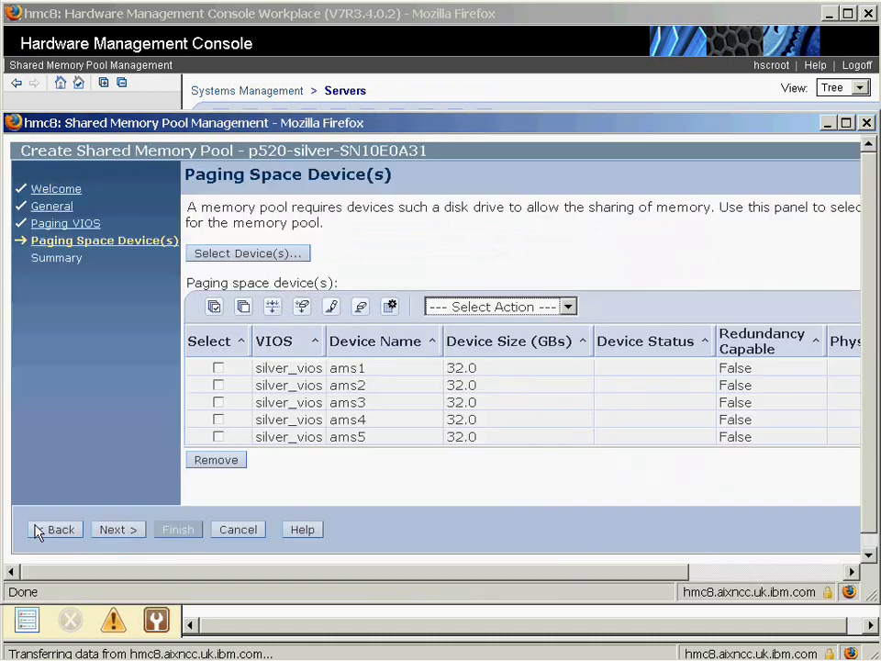
left_click(126, 530)
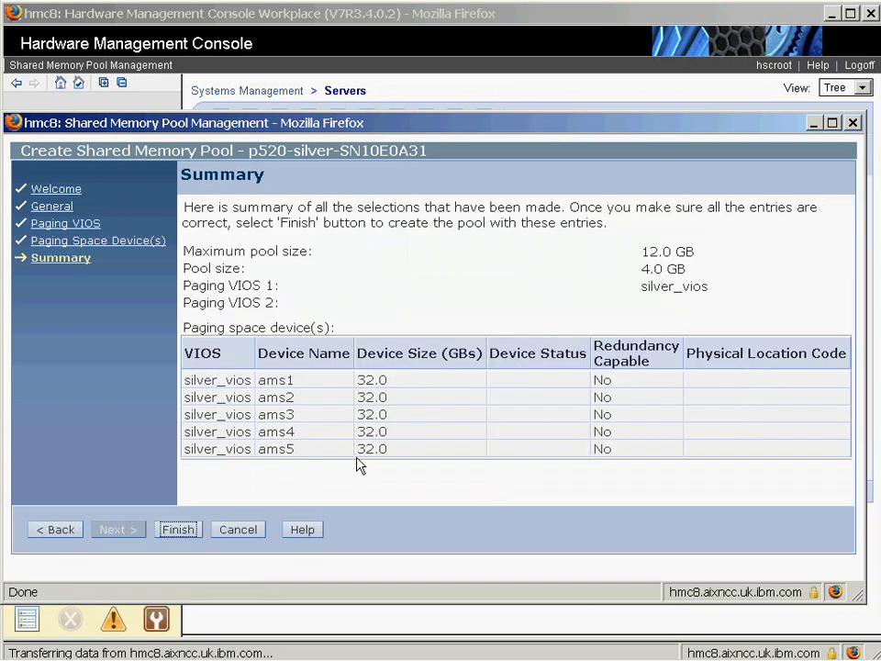
left_click(179, 530)
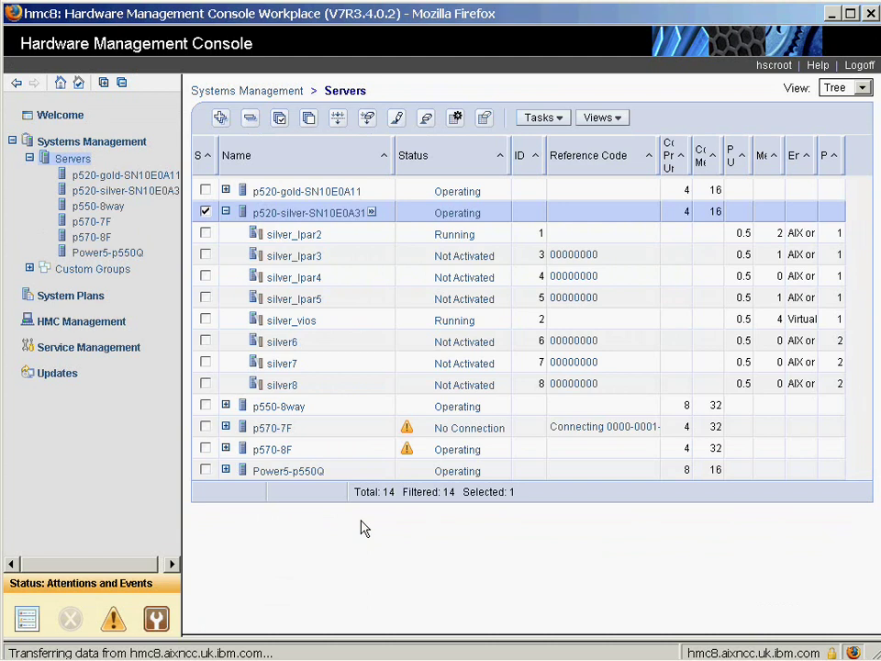
Select silver_lpar4, open Manage Profiles, and edit its normal profile.
left_click(205, 213)
left_click(206, 275)
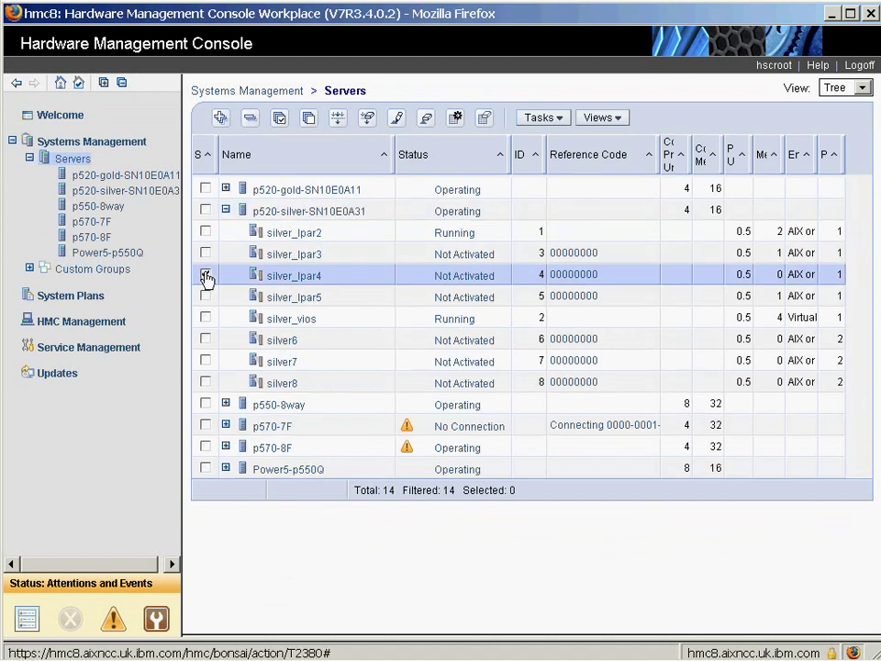
left_click(327, 276)
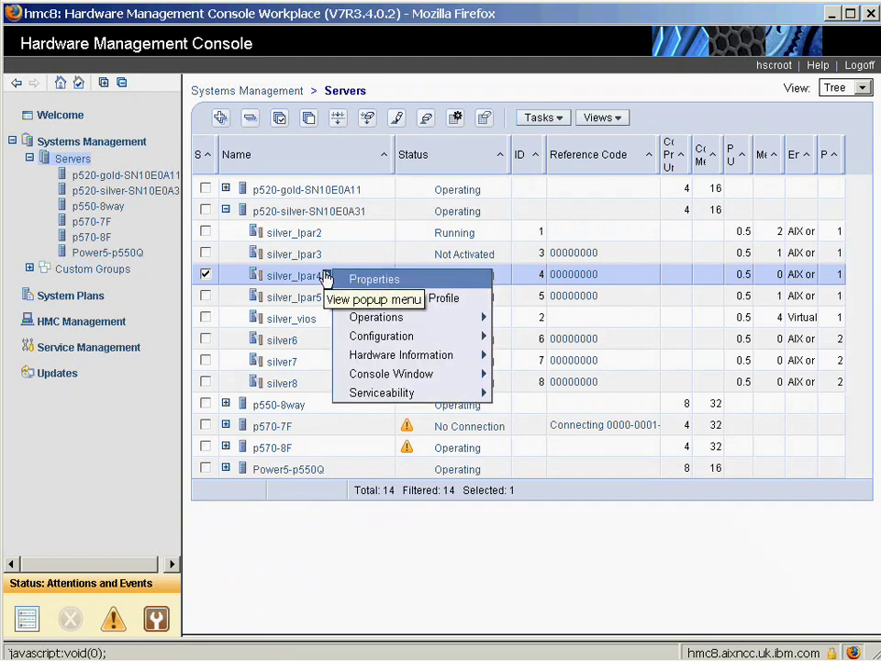
mouse_move(405, 337)
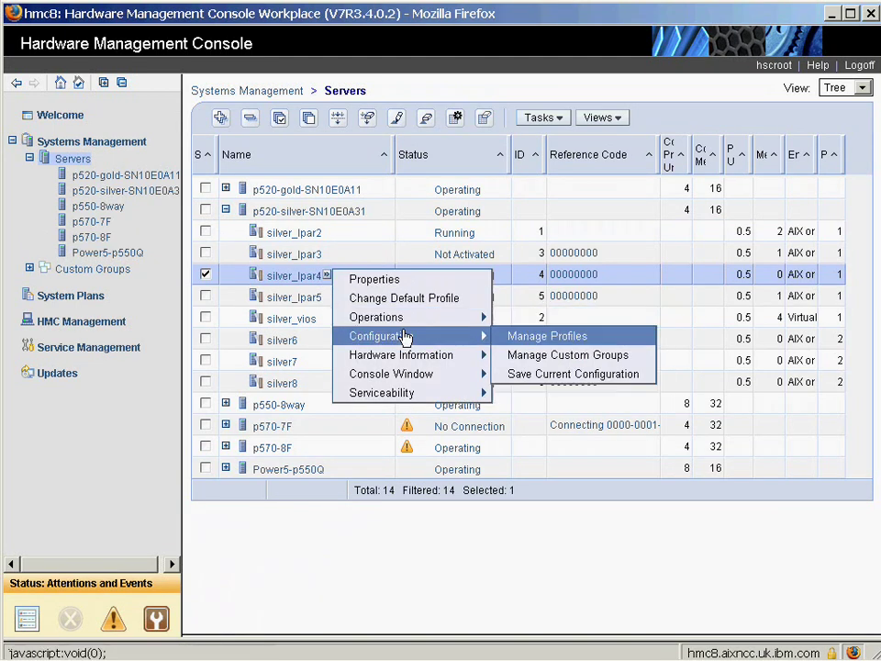
left_click(534, 339)
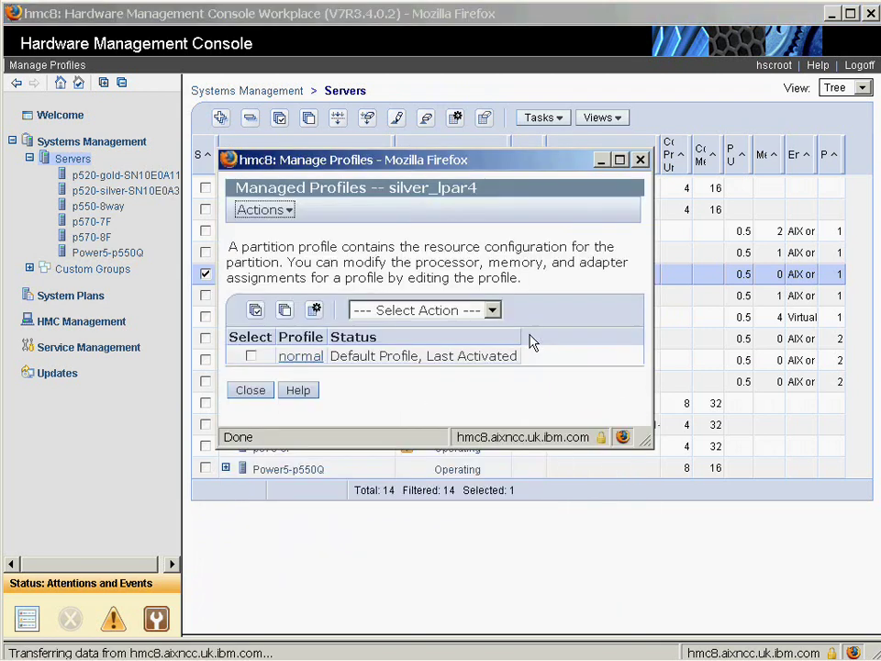
left_click(252, 356)
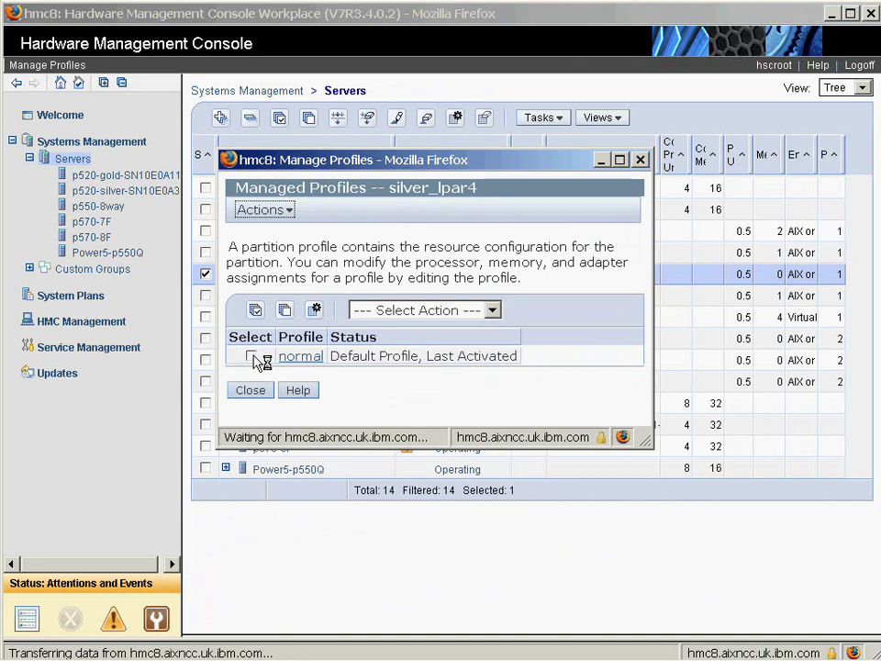
left_click(290, 213)
left_click(278, 257)
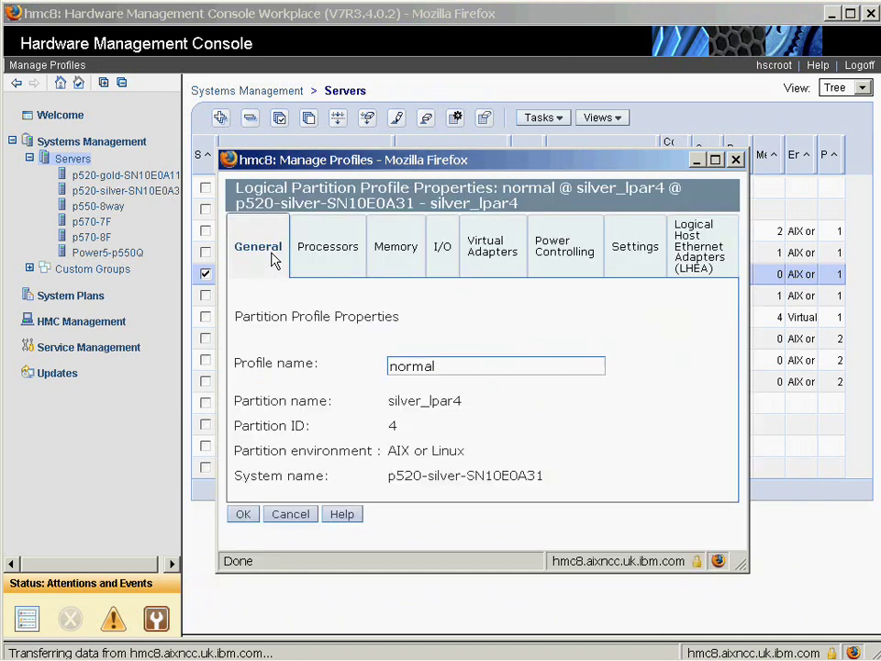
Set the normal profile's memory mode to Shared with silver_vios as primary paging VIOS, and save.
left_click(400, 251)
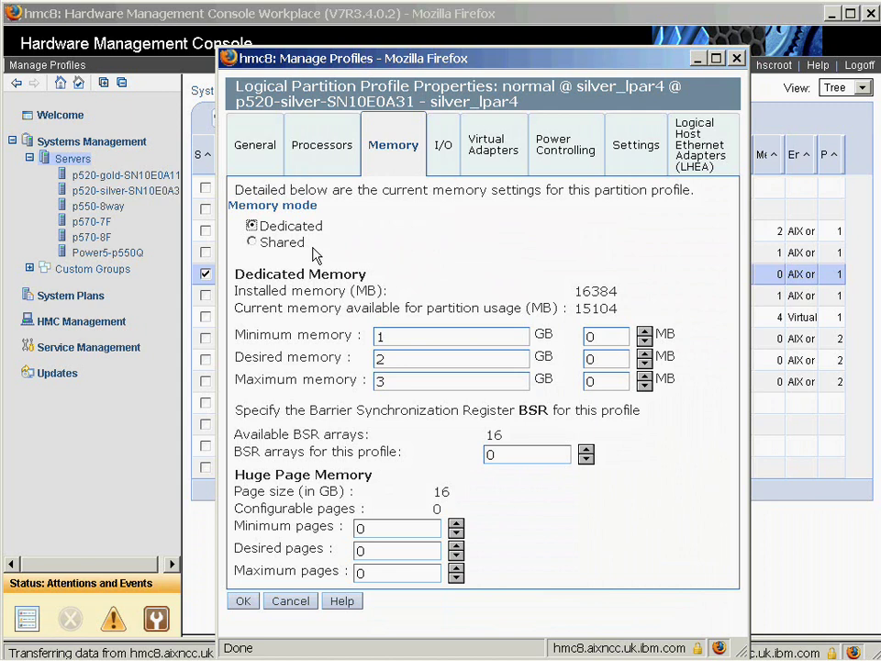
left_click(253, 244)
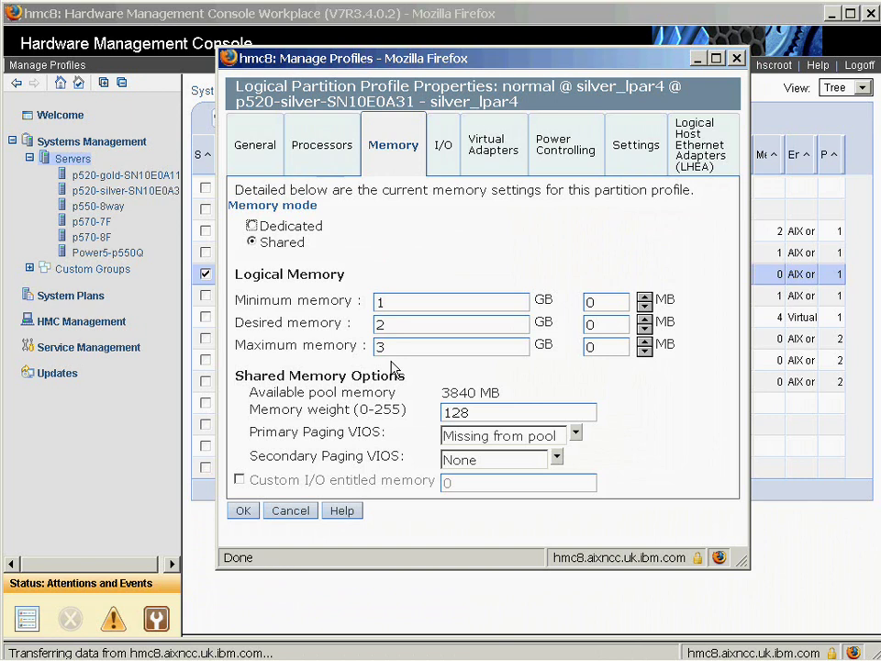
left_click(576, 436)
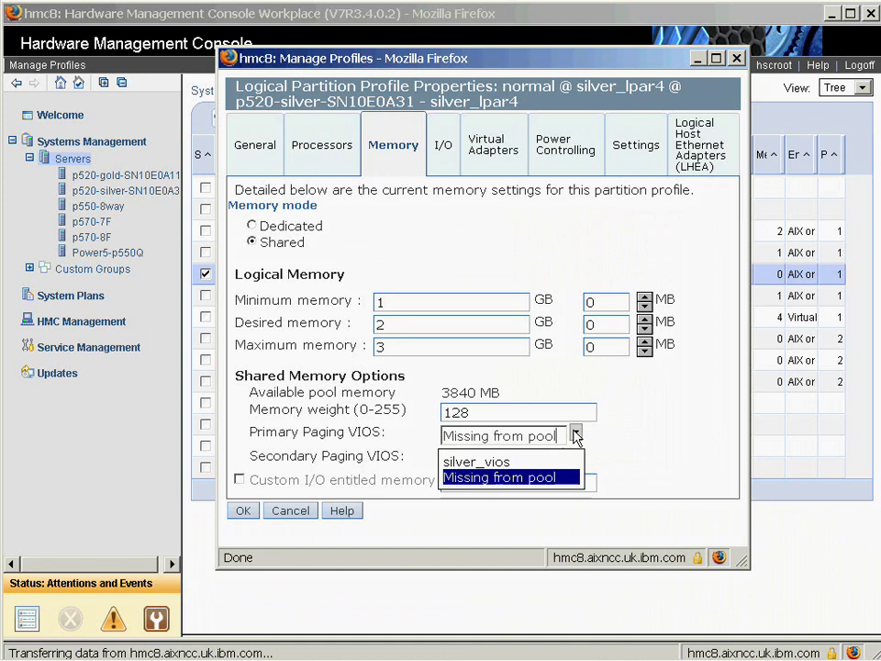
left_click(487, 462)
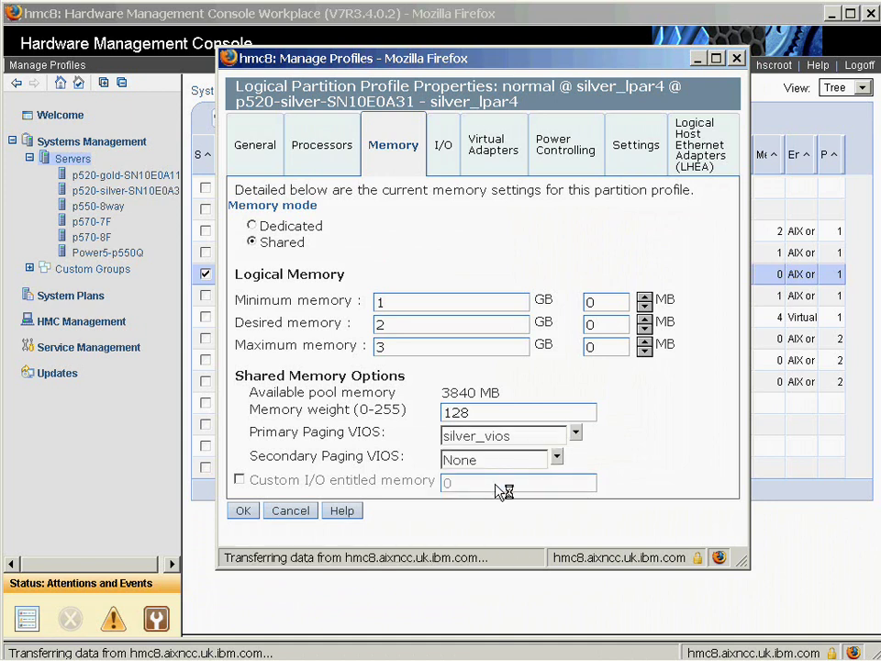
left_click(247, 510)
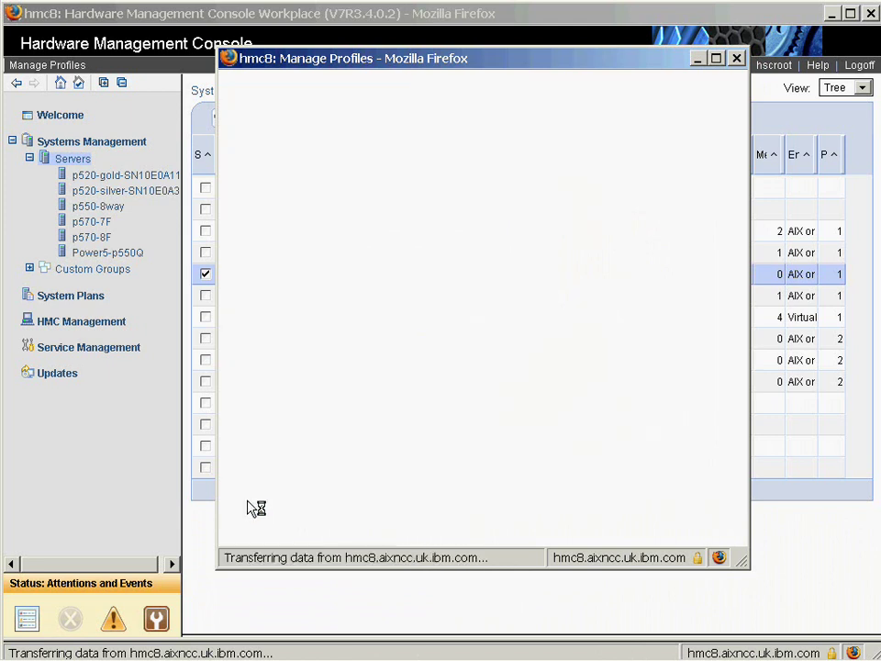
Close Manage Profiles and bring up silver_lpar4's task menu from the Servers list.
left_click(251, 291)
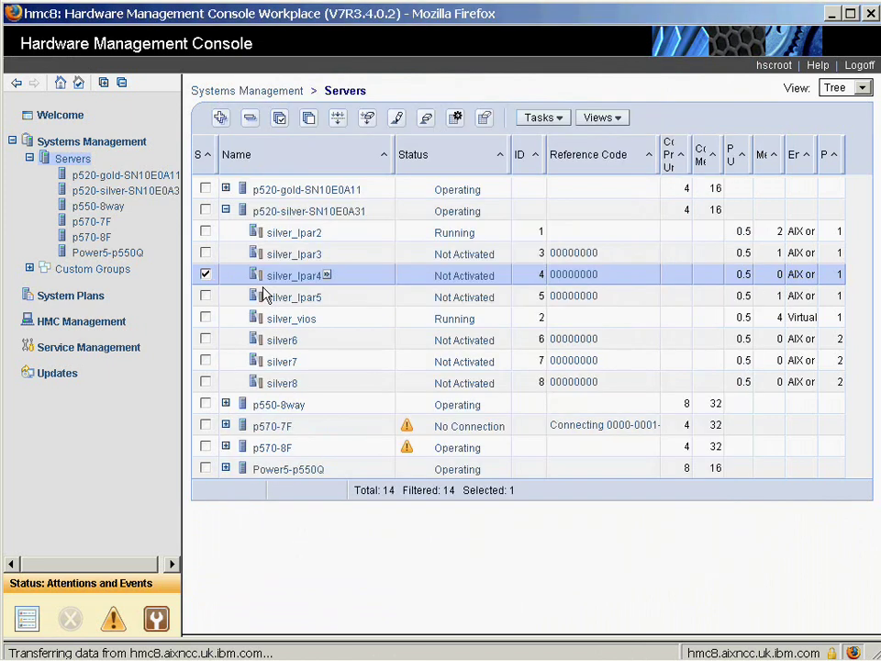
left_click(328, 275)
Activate silver_lpar4 with the normal profile, opening its console in a terminal window.
mouse_move(392, 320)
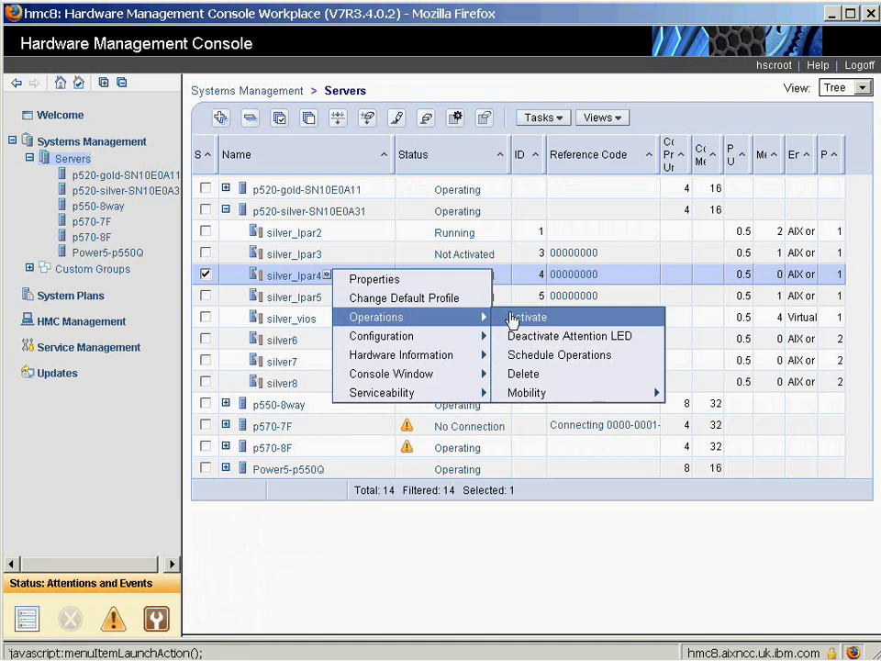
left_click(542, 319)
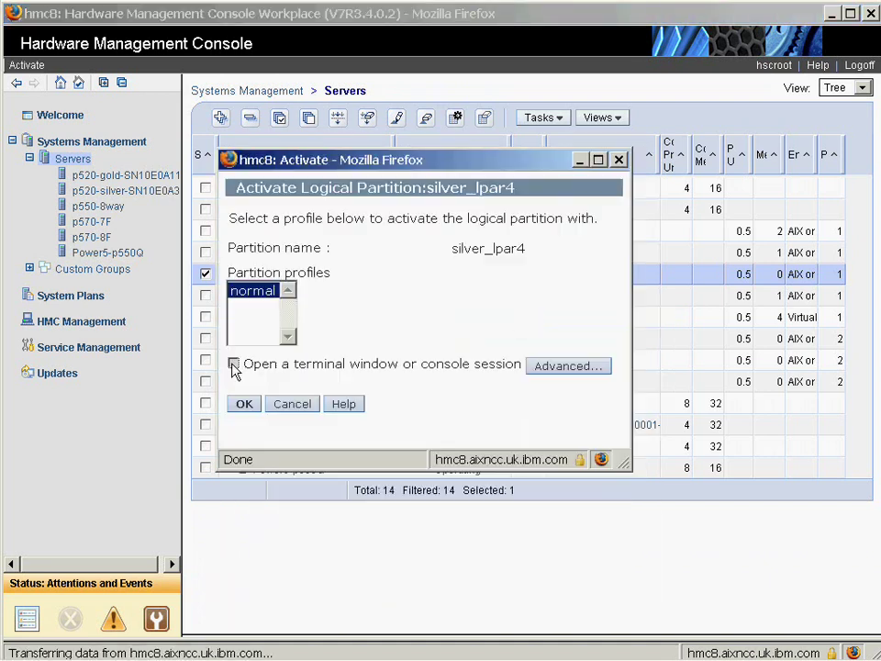
left_click(246, 407)
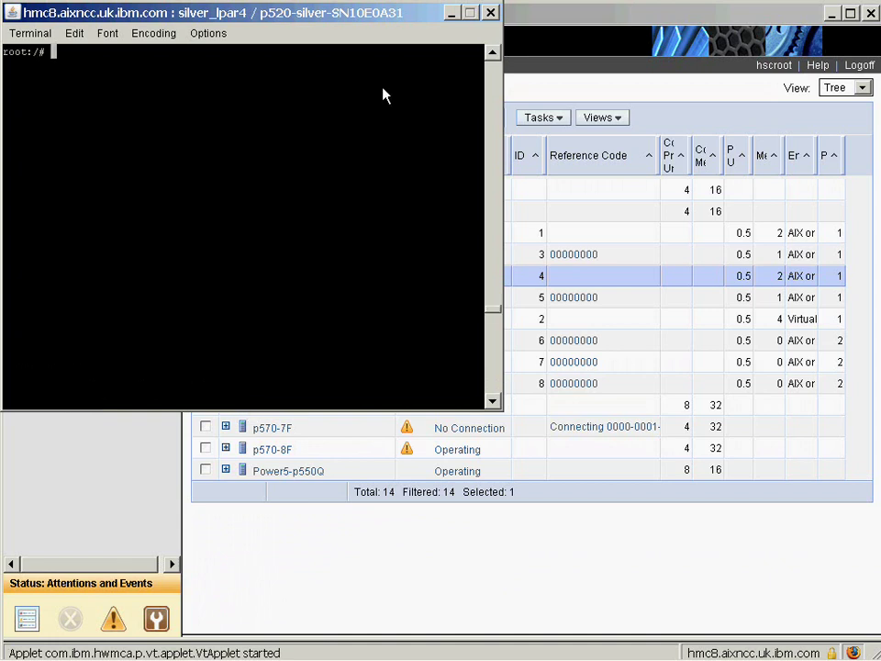
Run vmstat and vmstat -h, confirming mmode=shared, mpsz=4.00GB and hypervisor paging statistics.
type("vmstat")
key("Return")
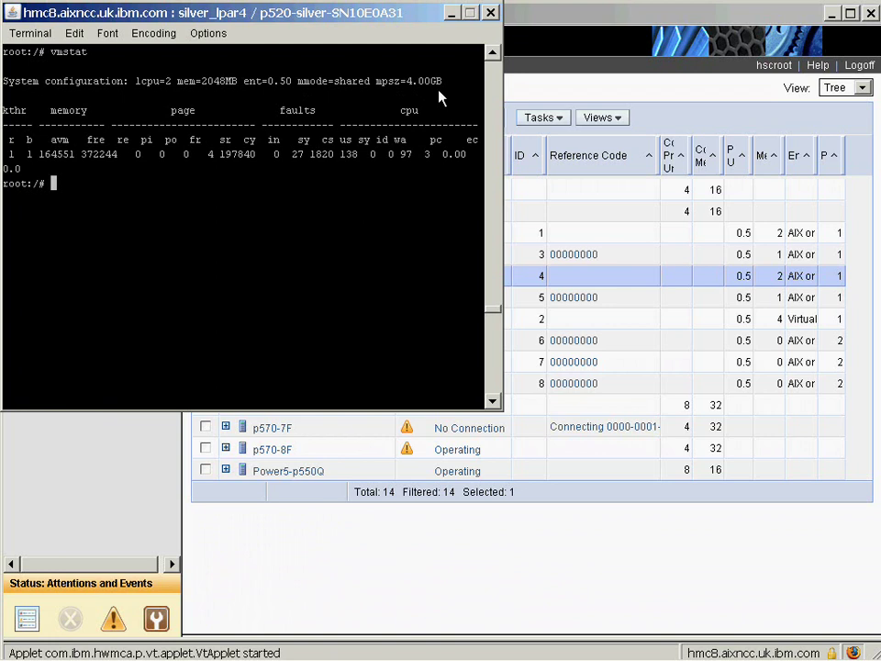
type("vmstat -h")
key("Return")
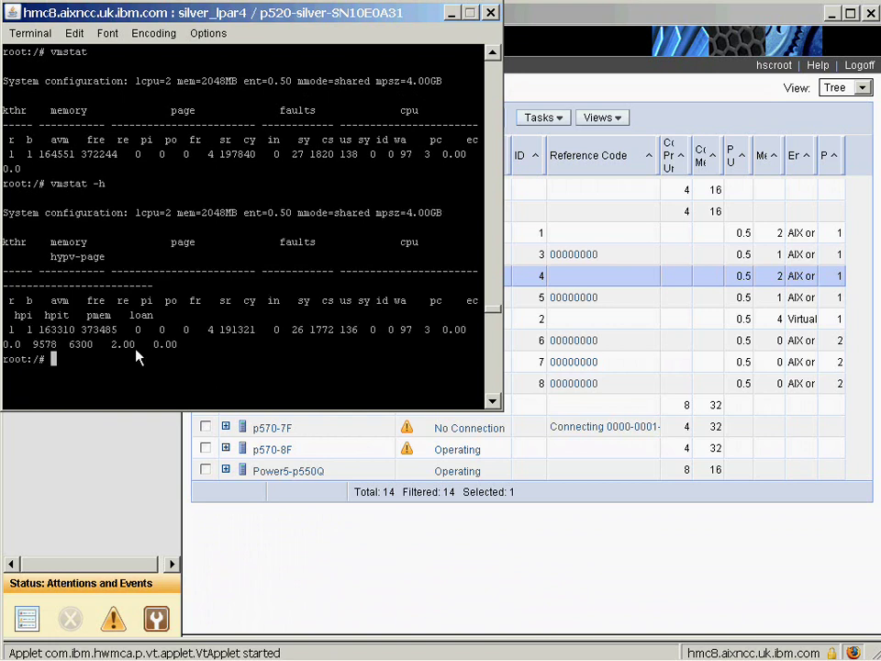